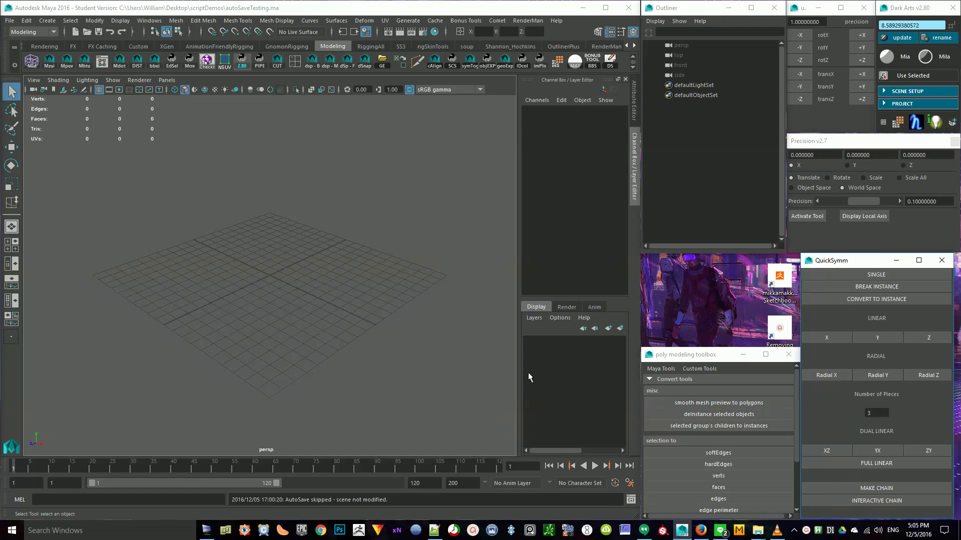
Exit the AutoHotkey tray script, then cancel a Save Scene As over autoSaveTesting.ma
right_click(821, 530)
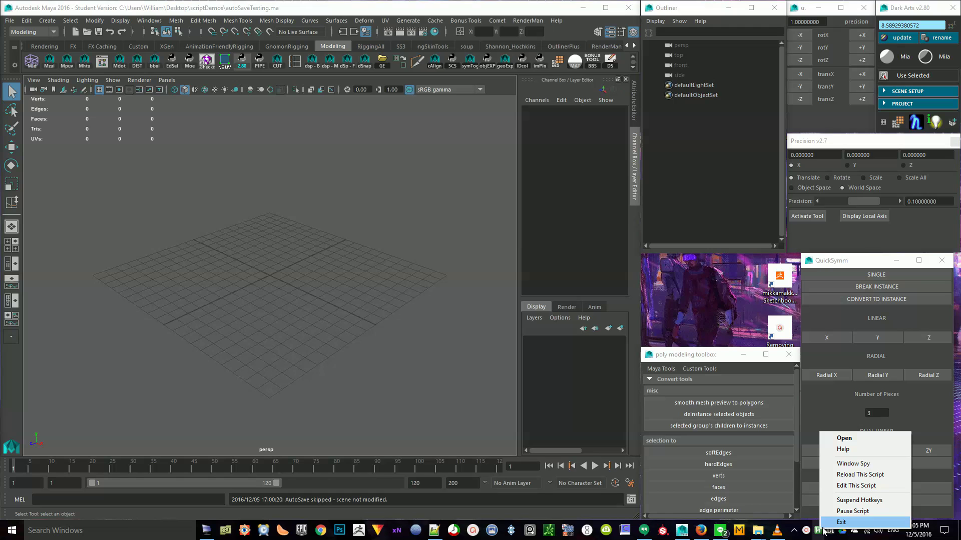
click(823, 525)
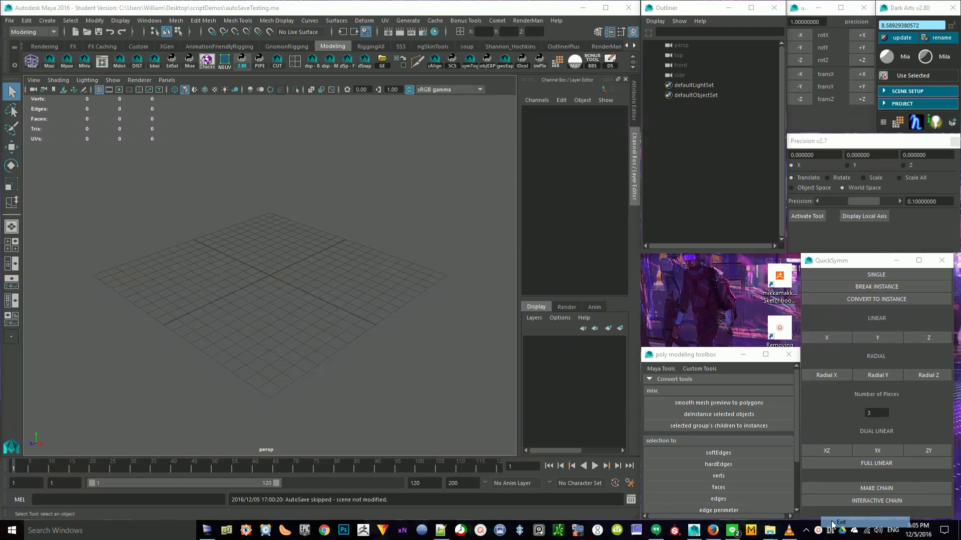
click(9, 20)
click(51, 72)
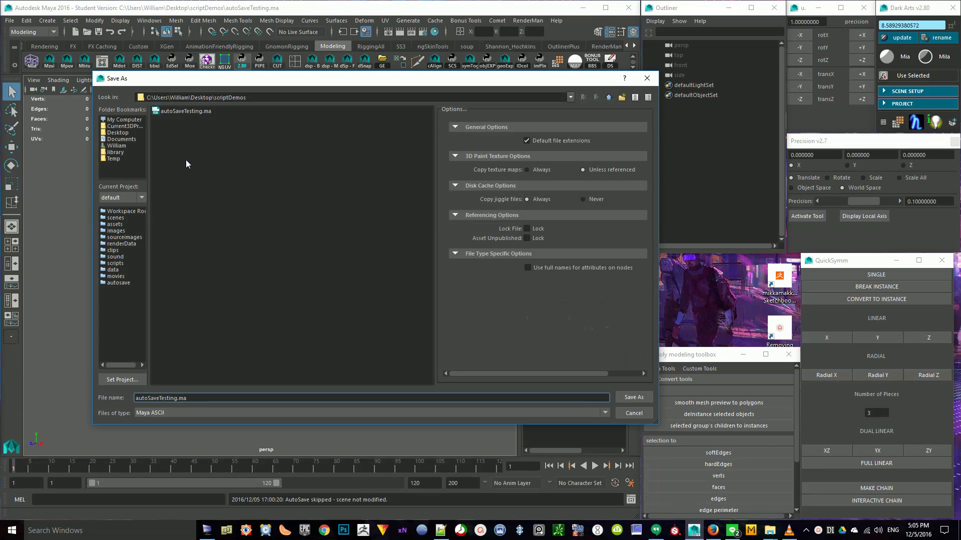
click(184, 111)
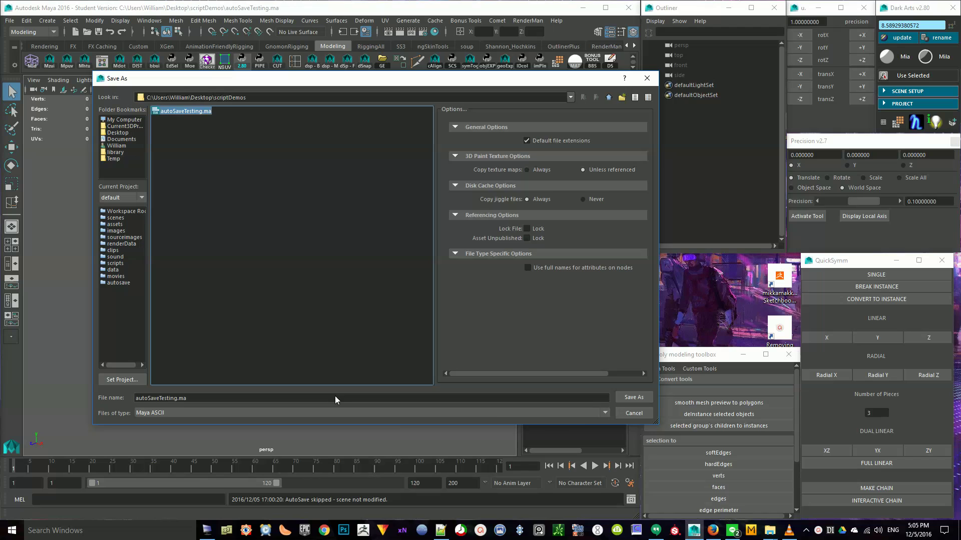
click(631, 413)
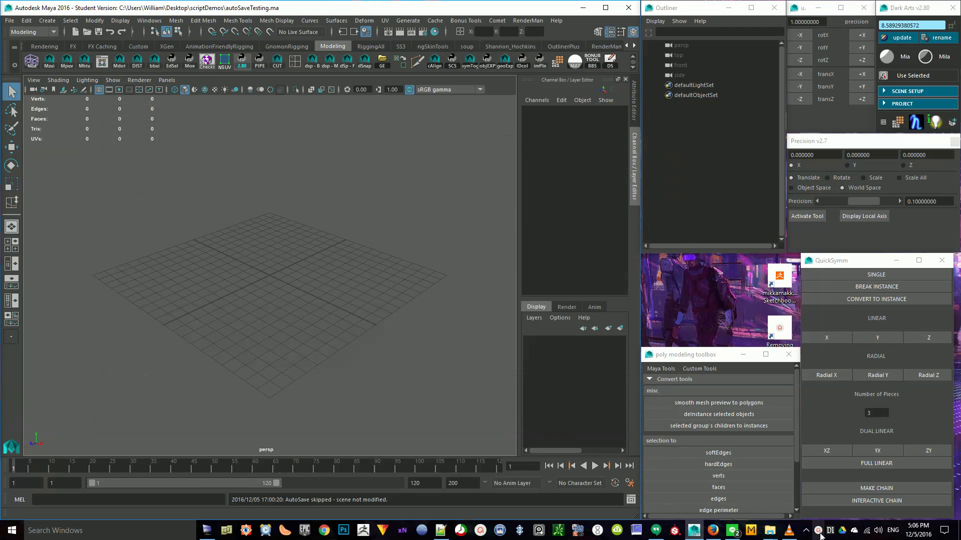
click(9, 20)
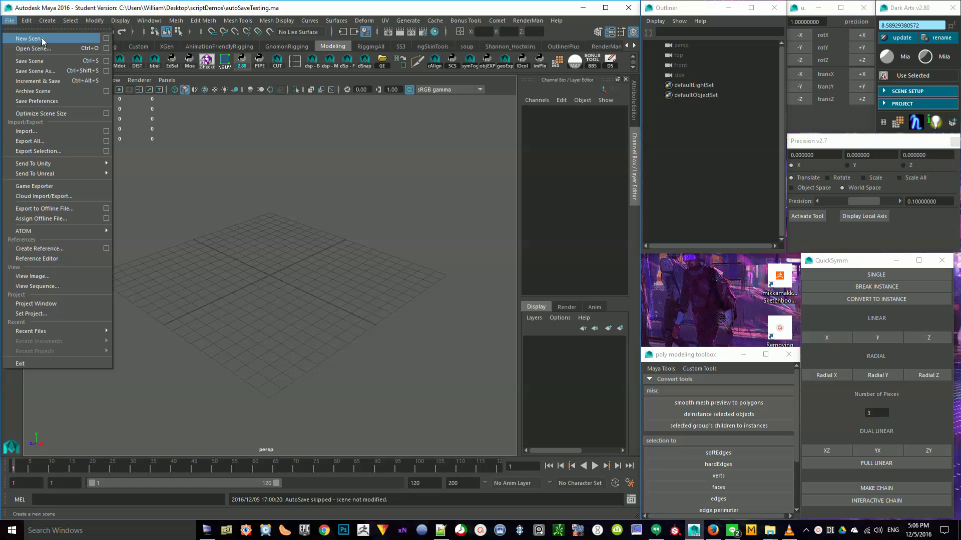
Create a polygon sphere, enlarge it, then freeze its transforms and delete its history
mouse_move(47, 21)
mouse_move(65, 51)
click(176, 64)
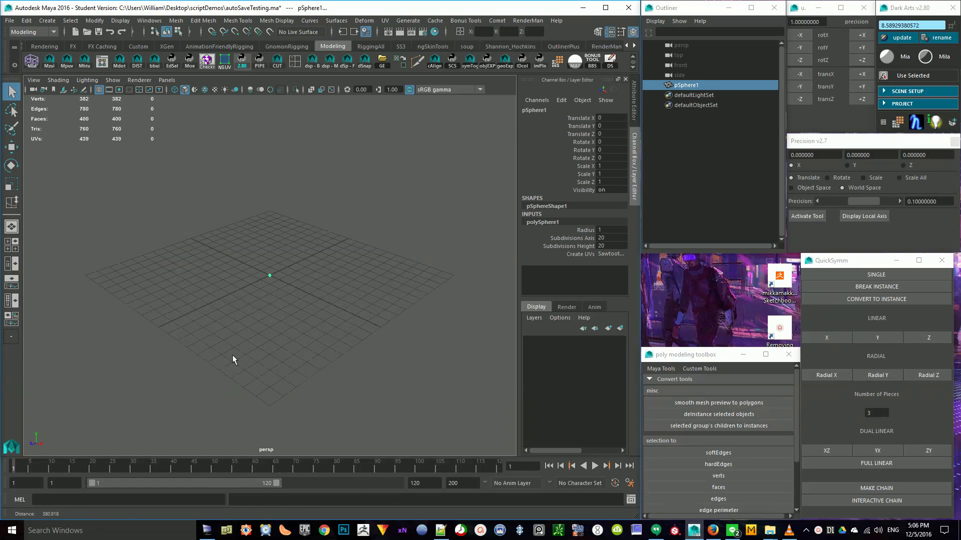
key(r)
drag(269, 278, 274, 172)
key(w)
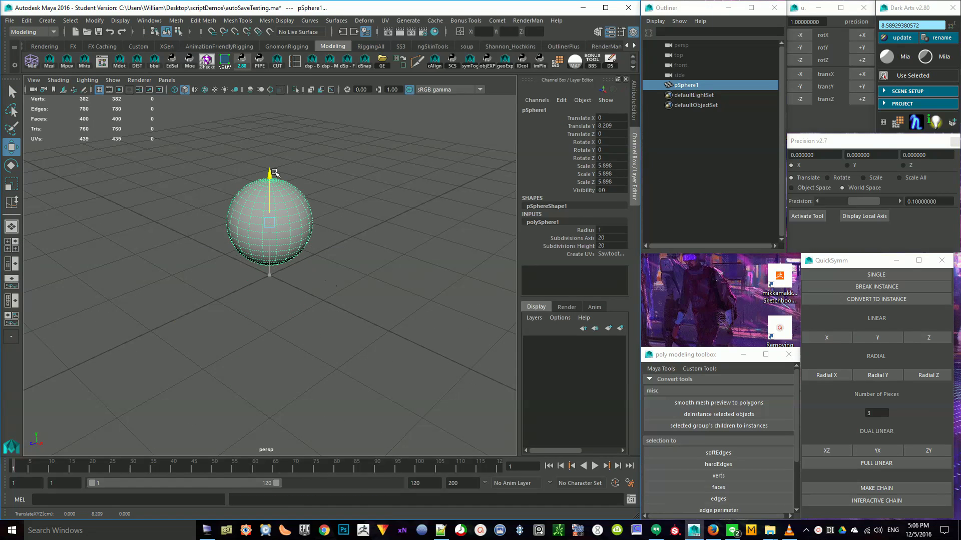
key(ctrl+shift+f)
key(alt+shift+d)
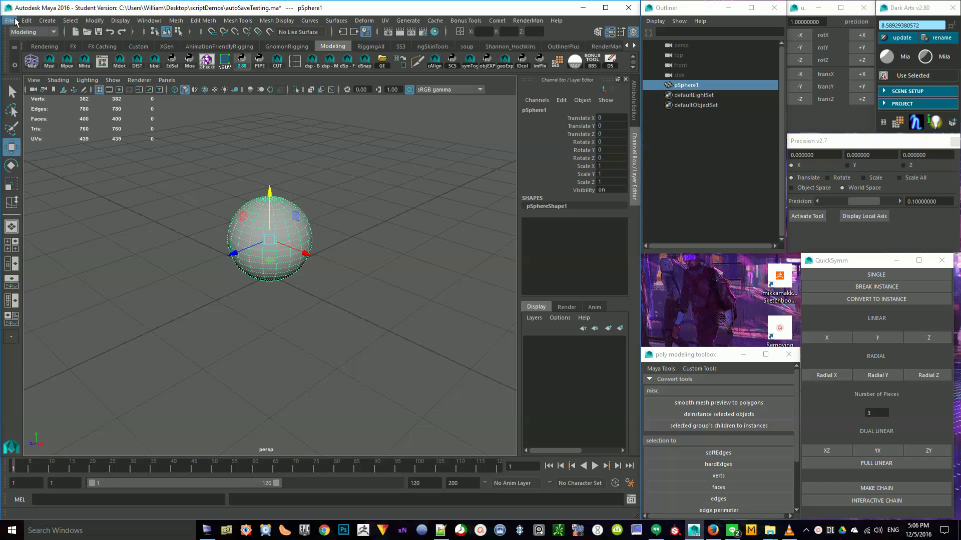
Start Save Scene As and bring up options for autoSaveTesting.ma
click(11, 21)
click(50, 73)
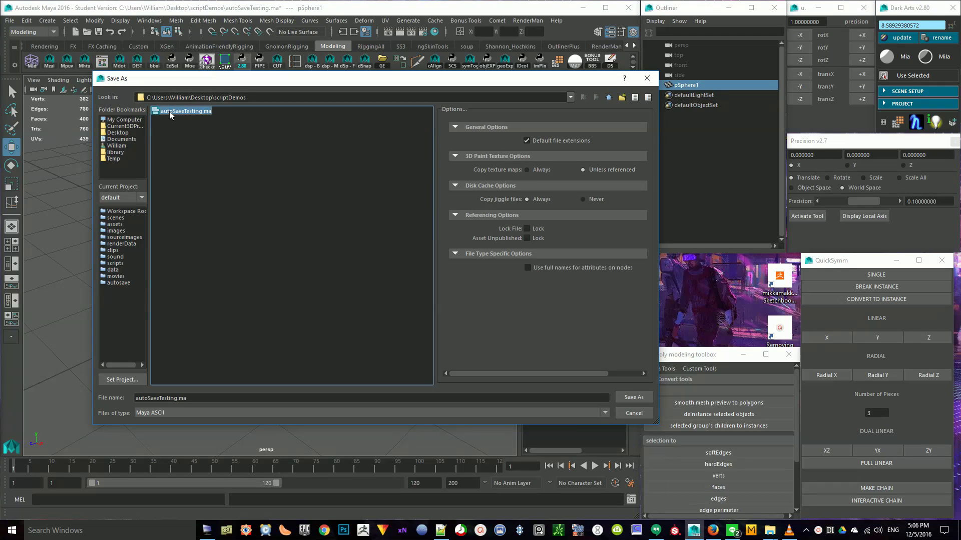
right_click(170, 112)
click(296, 150)
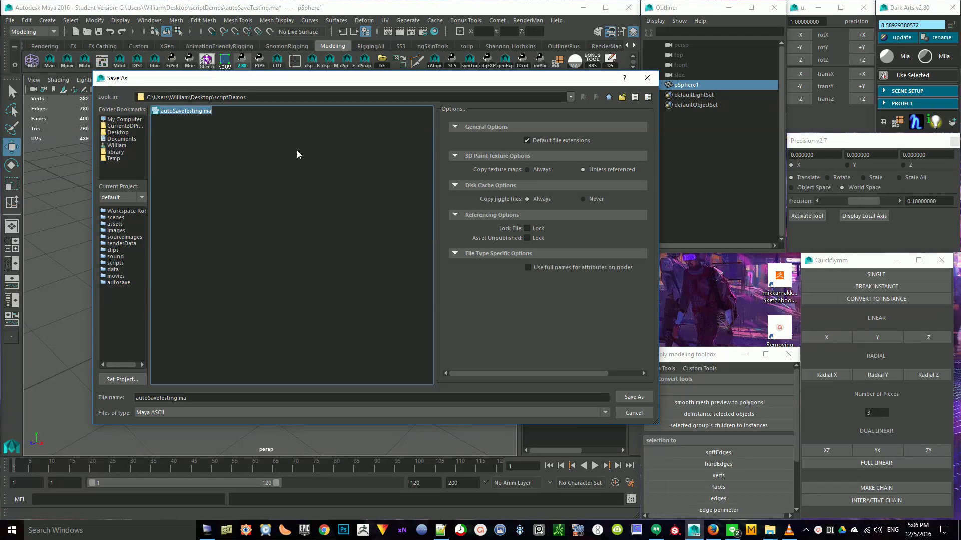
right_click(176, 112)
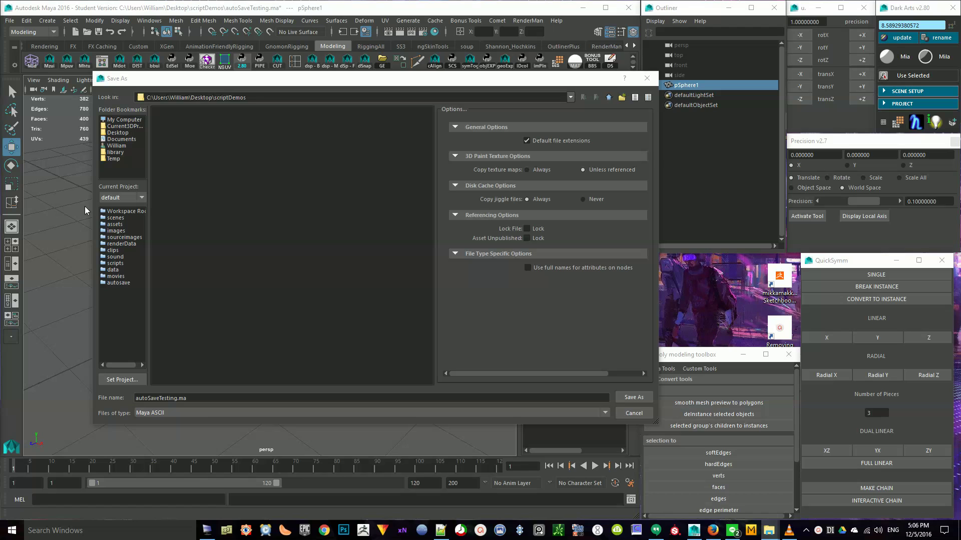
Replace the file name with 'sphere' and confirm the save
click(242, 396)
key(ctrl+a)
text(s)
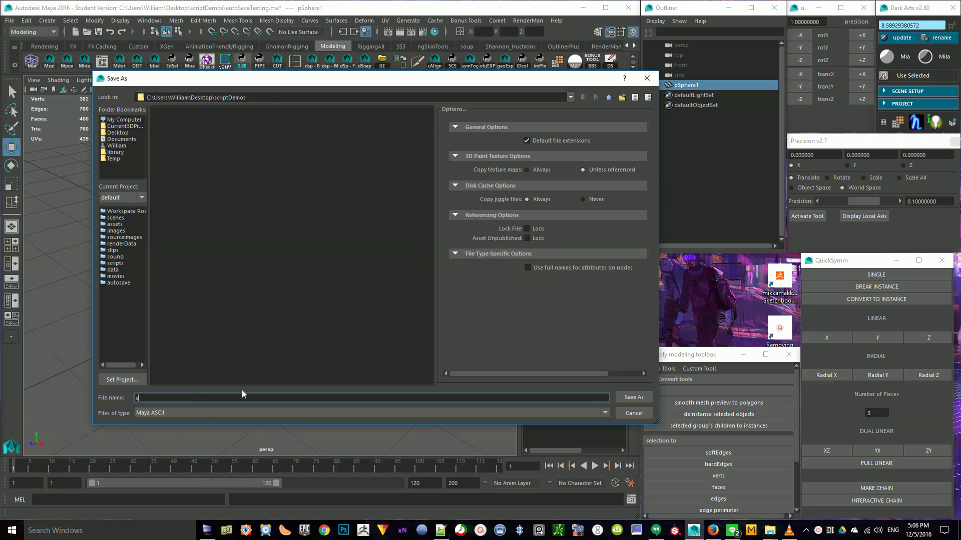
text(phere)
key(Return)
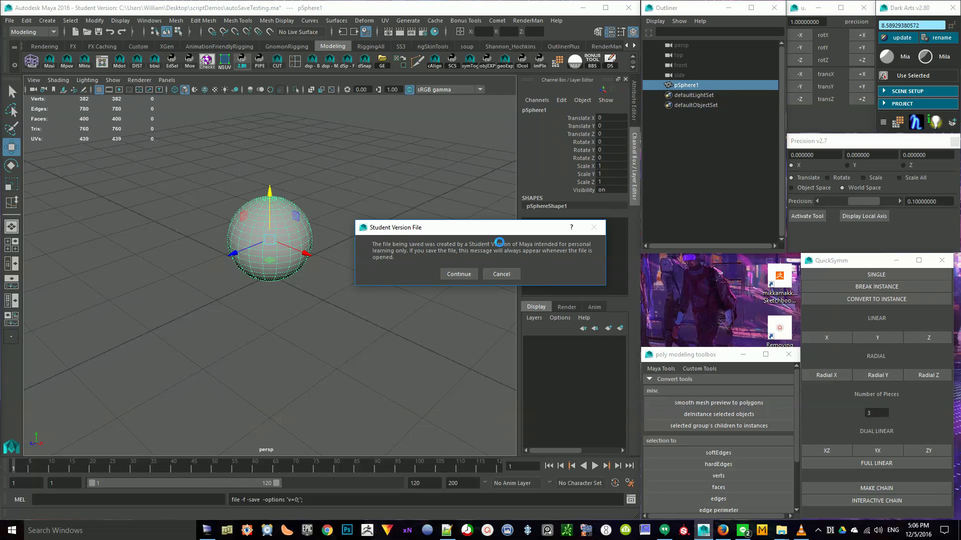
Move the Student Version File warning aside and accept it to finish saving sphere.ma
drag(492, 228, 443, 199)
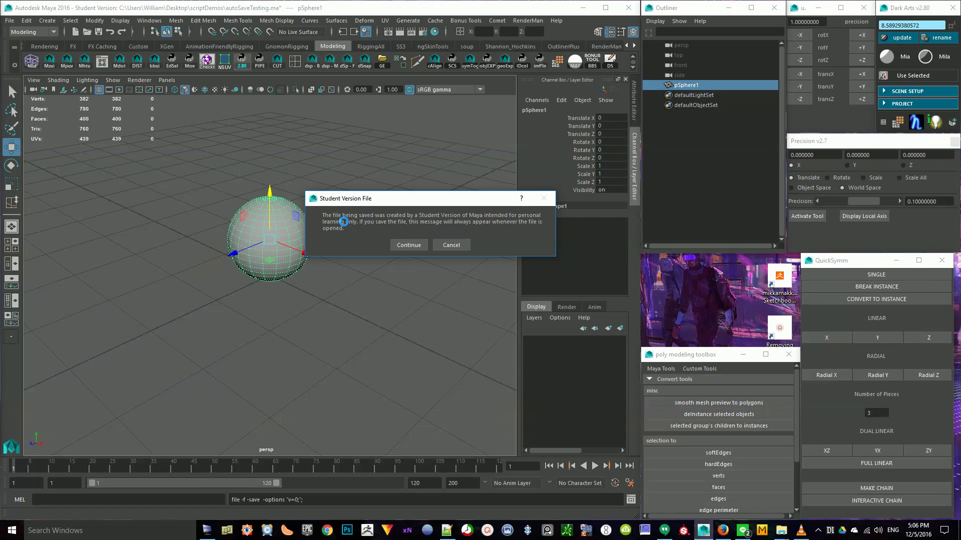
drag(356, 198, 377, 199)
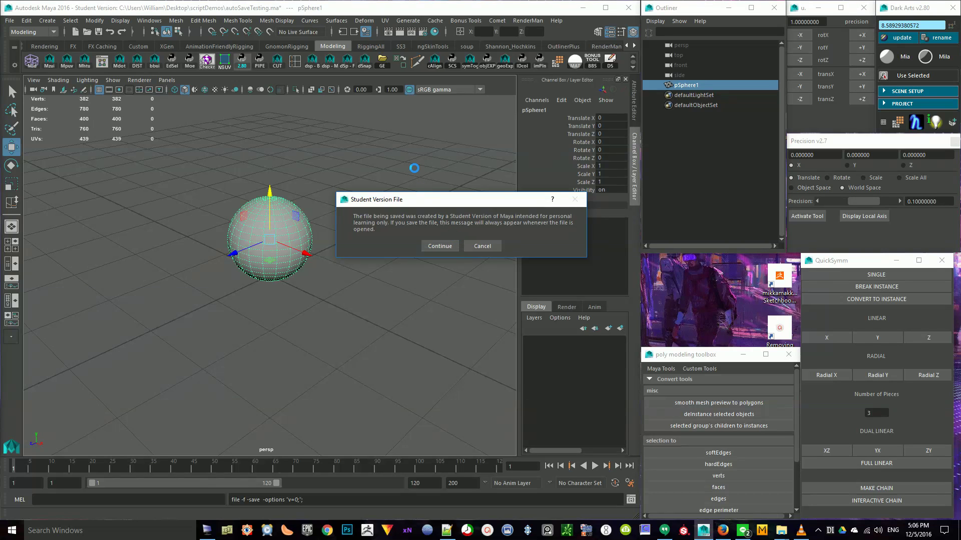
drag(428, 198, 388, 170)
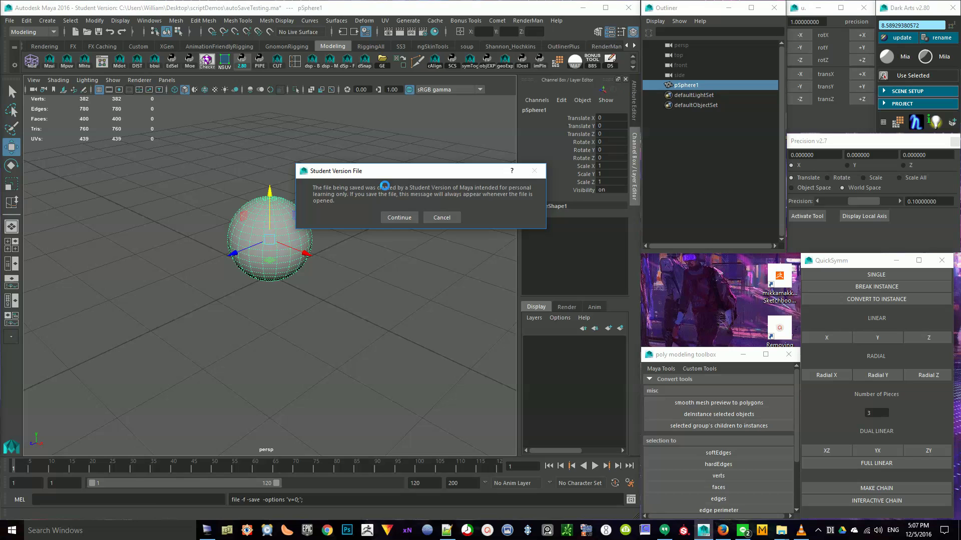
drag(401, 174, 418, 191)
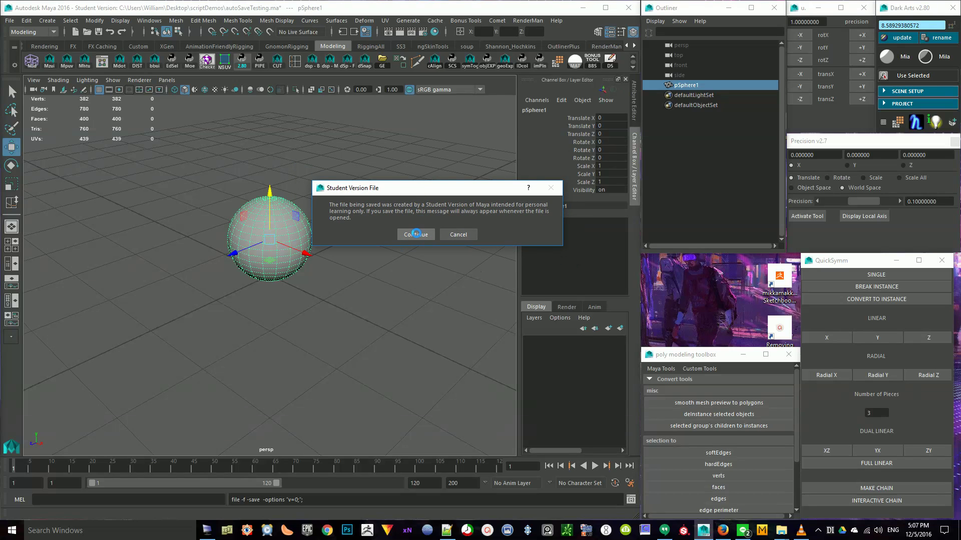
click(415, 234)
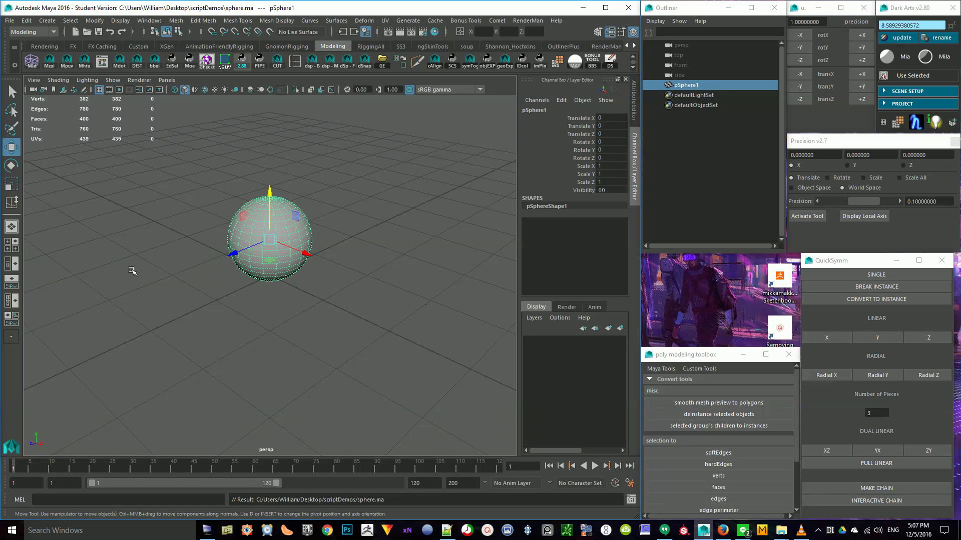
click(208, 531)
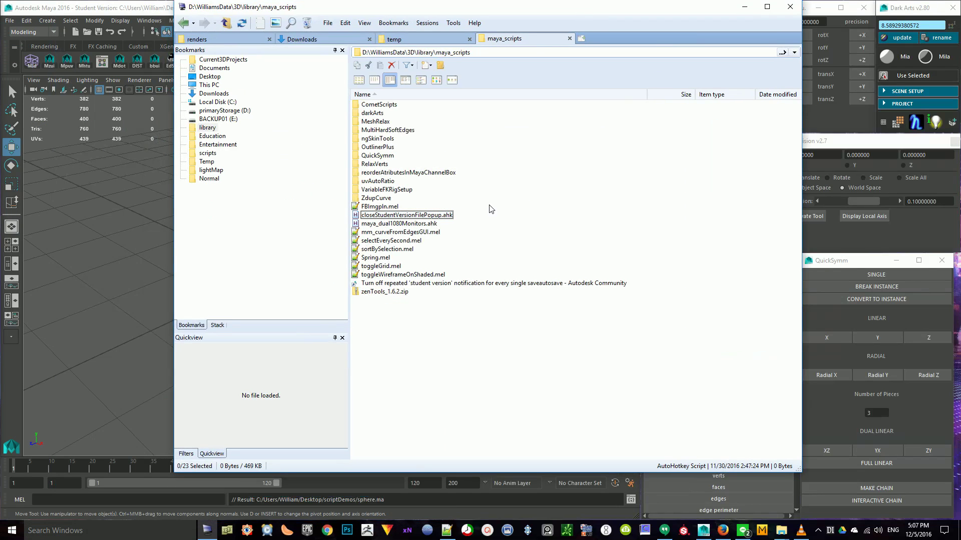
View closeStudentVersionFilePopup.ahk in Notepad++, select its code, then close Notepad++
right_click(419, 219)
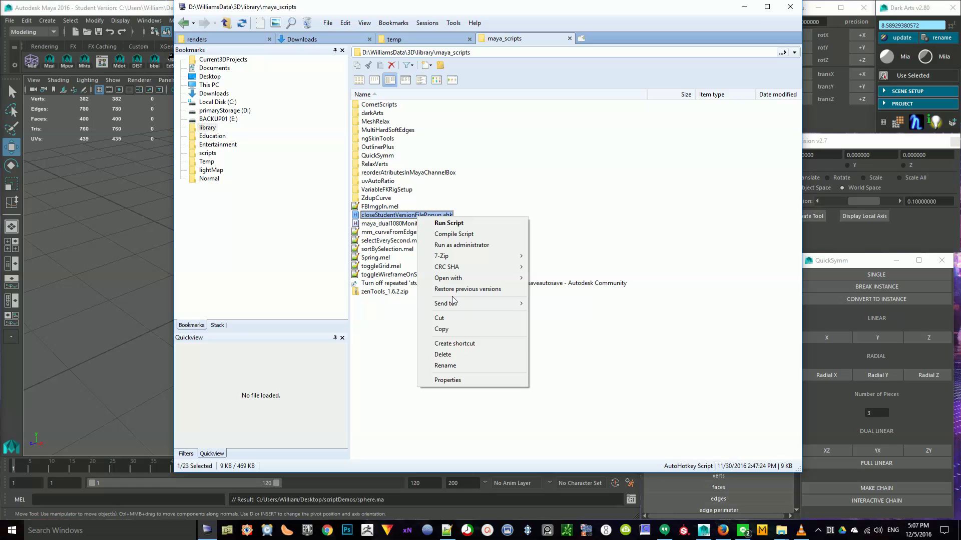
mouse_move(473, 279)
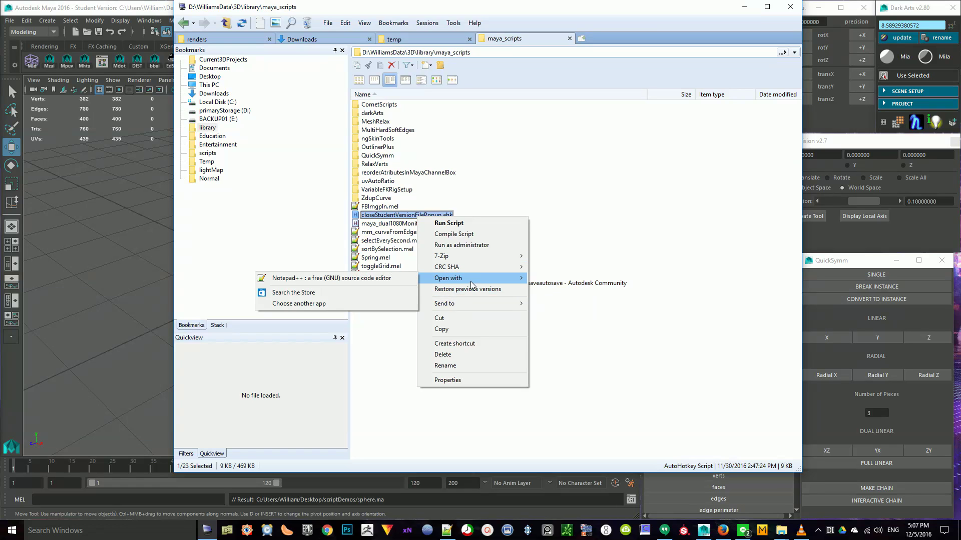
click(379, 281)
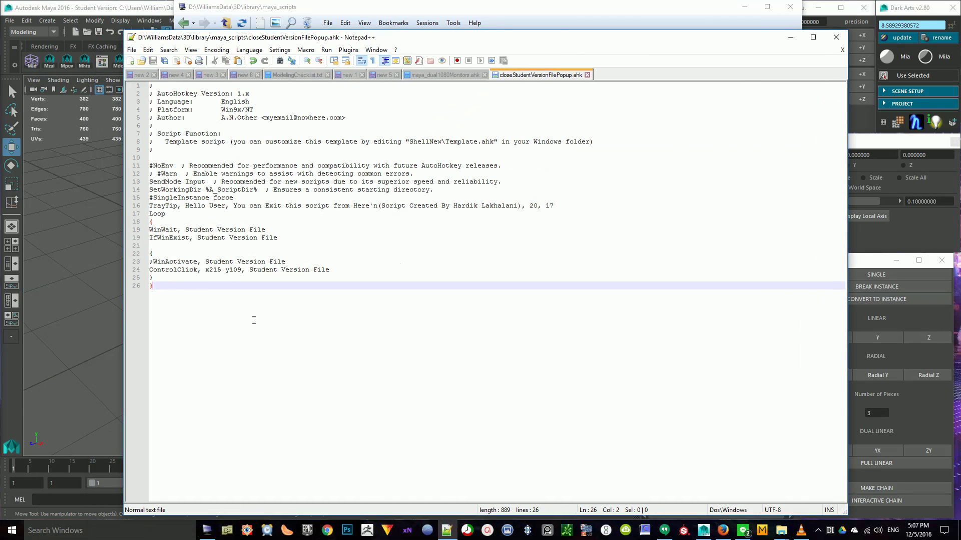
drag(254, 317, 120, 115)
click(232, 341)
key(alt+F4)
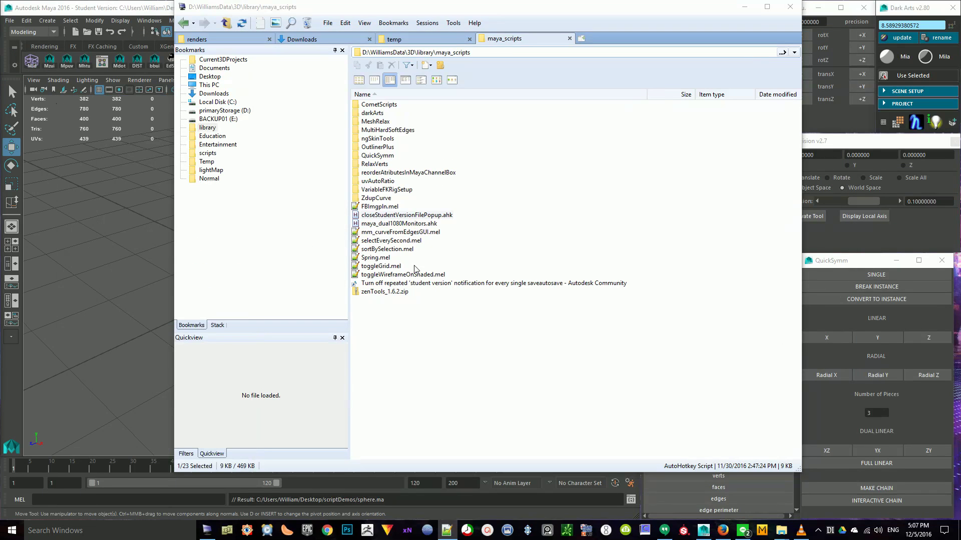
Select closeStudentVersionFilePopup.ahk, start renaming it, then minimise the file manager to Maya
click(406, 216)
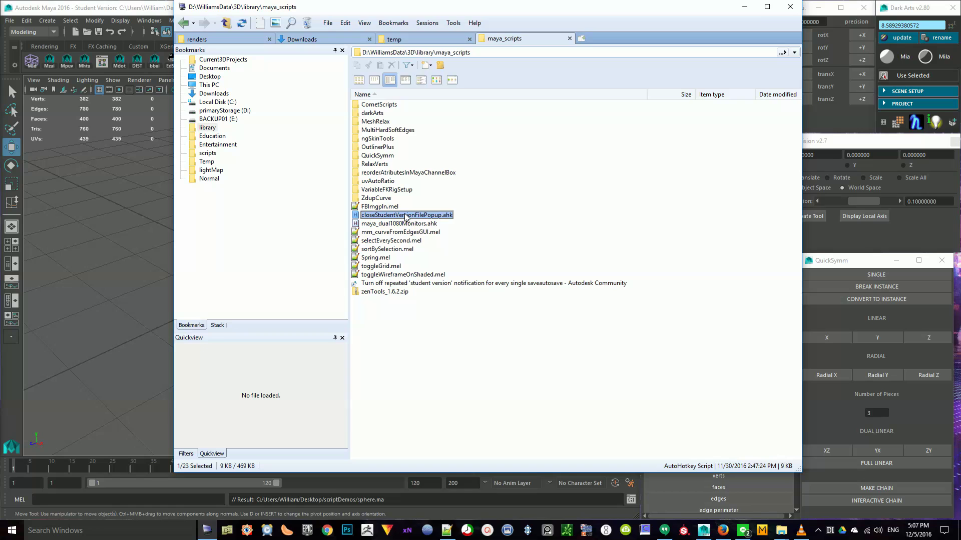
key(F2)
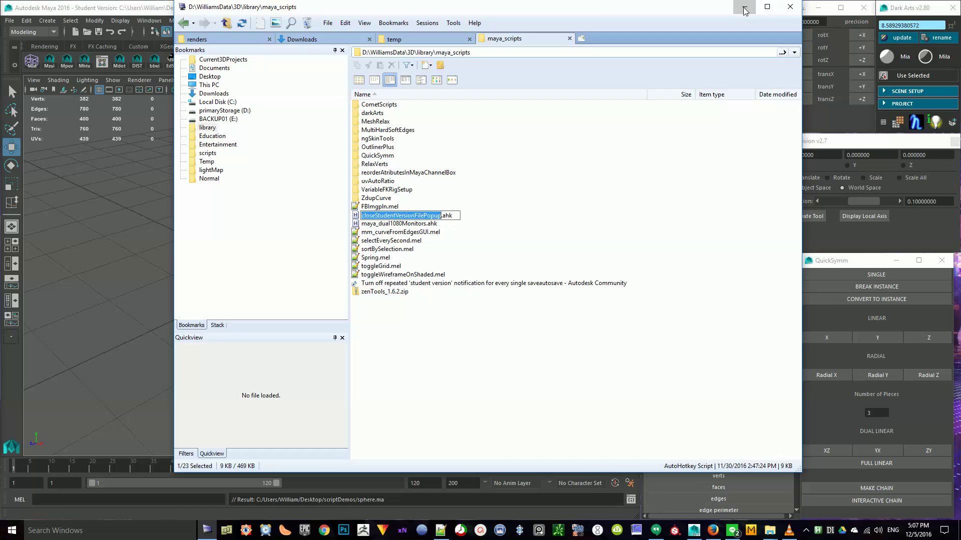
click(694, 530)
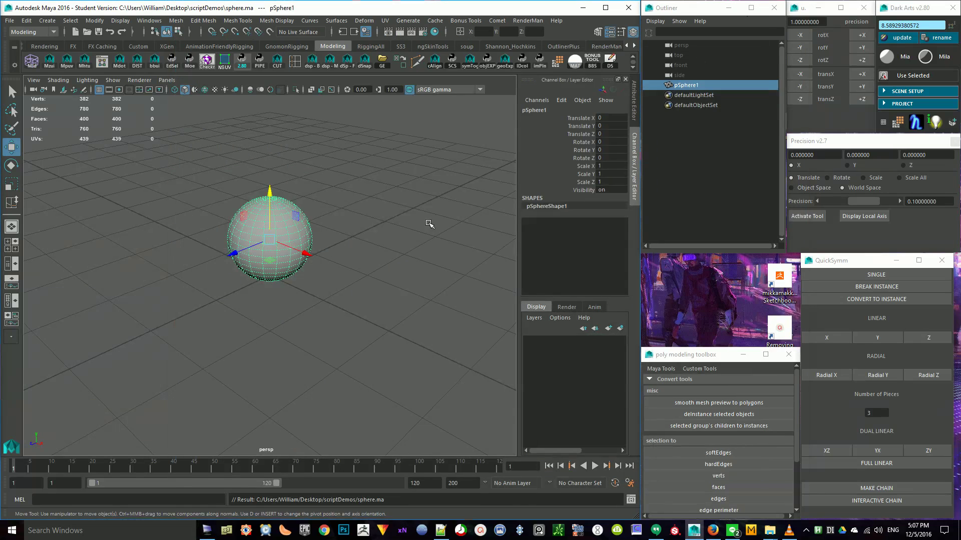
Save the sphere scene under the new name sphere_02 with Save Scene As
click(10, 20)
click(46, 71)
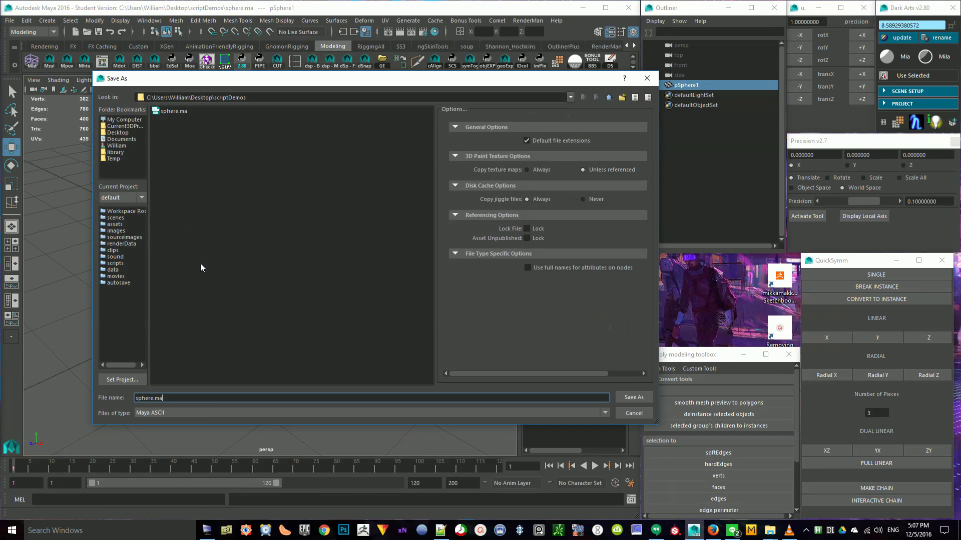
key(ctrl+a)
text(sp)
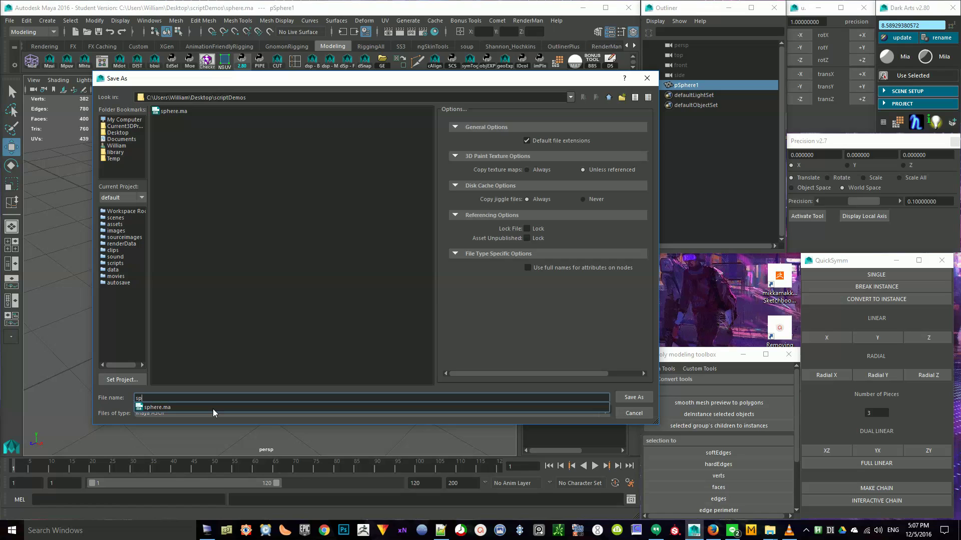
text(here_02)
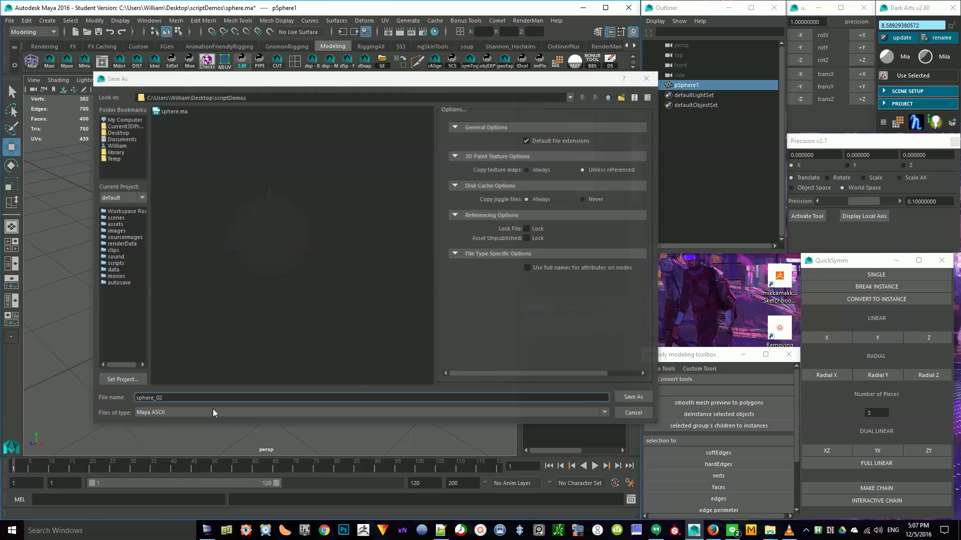
key(Return)
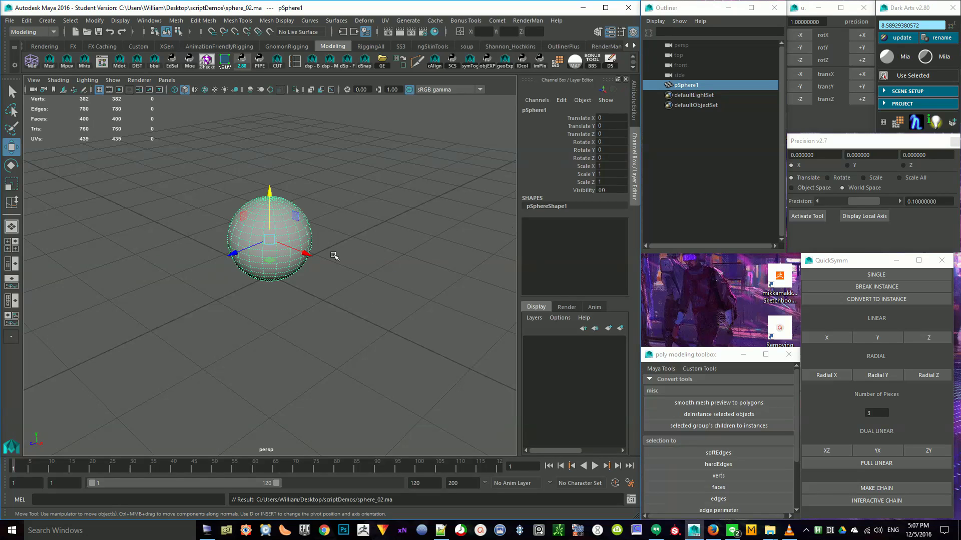
Overwrite sphere_02.ma via Save Scene As, confirming the replacement
click(8, 22)
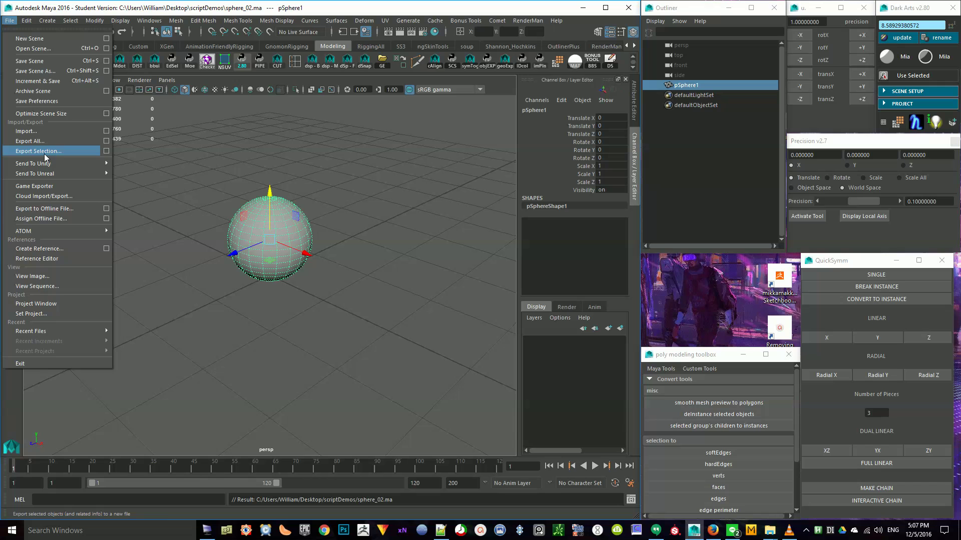
click(38, 70)
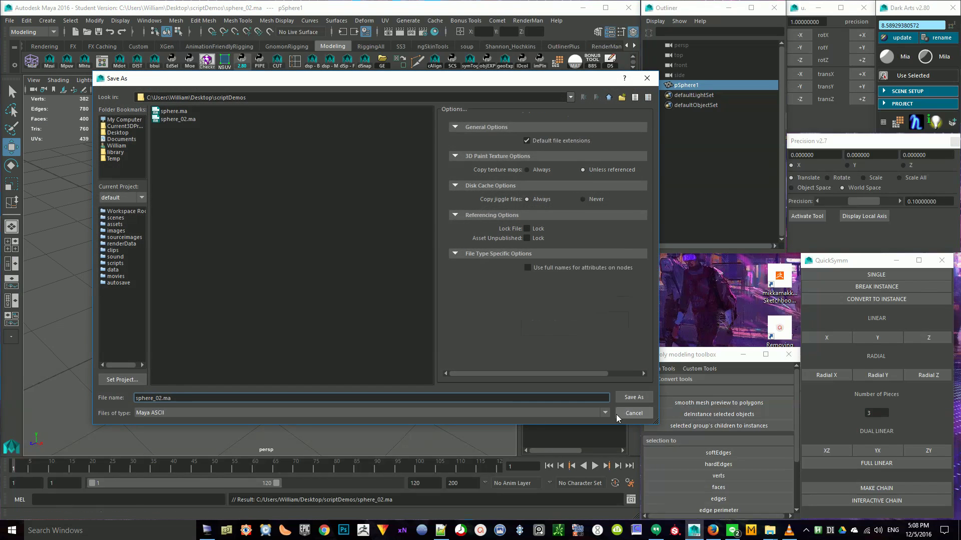
double_click(173, 120)
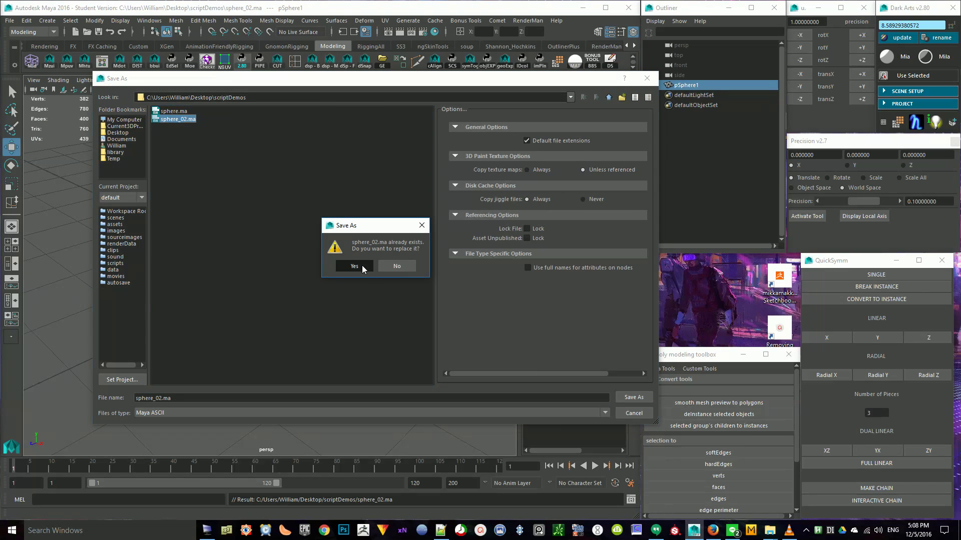
click(355, 266)
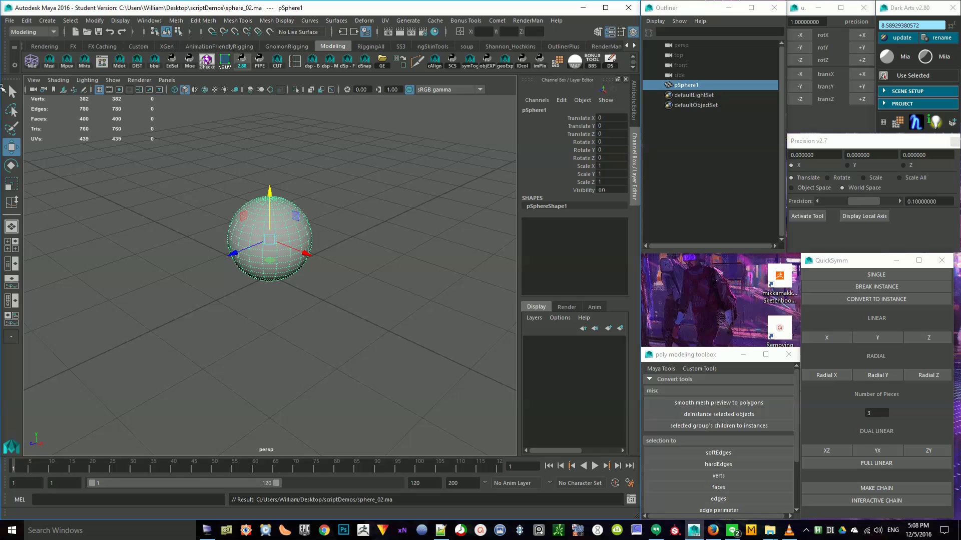
Overwrite sphere_02.ma a second time and confirm replacing it again
click(10, 21)
click(37, 71)
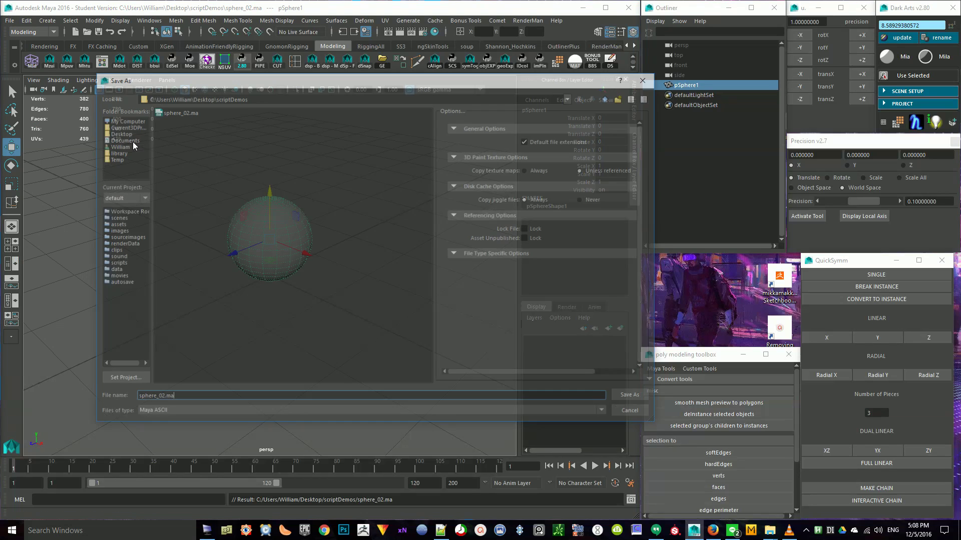
double_click(159, 121)
click(354, 266)
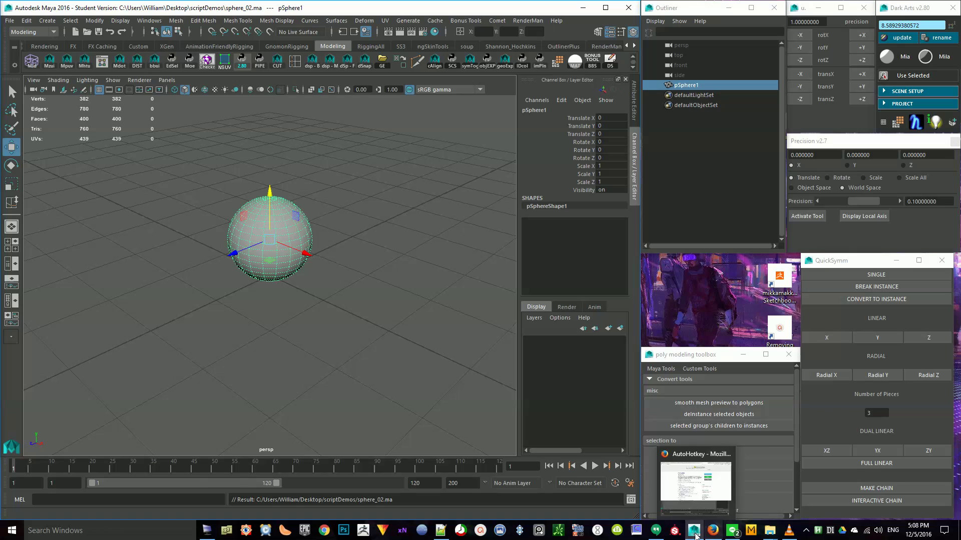
Show the AutoHotkey home page in Firefox, then return to the file manager
click(712, 531)
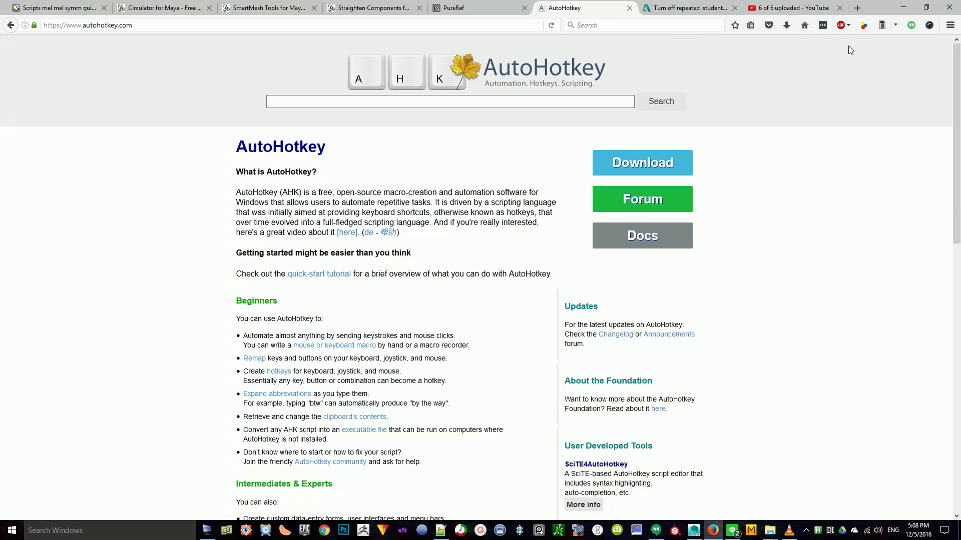
click(207, 530)
Select closeStudentVersionFilePopup.ahk in maya_scripts, show hidden tray icons and raise the volume
click(485, 217)
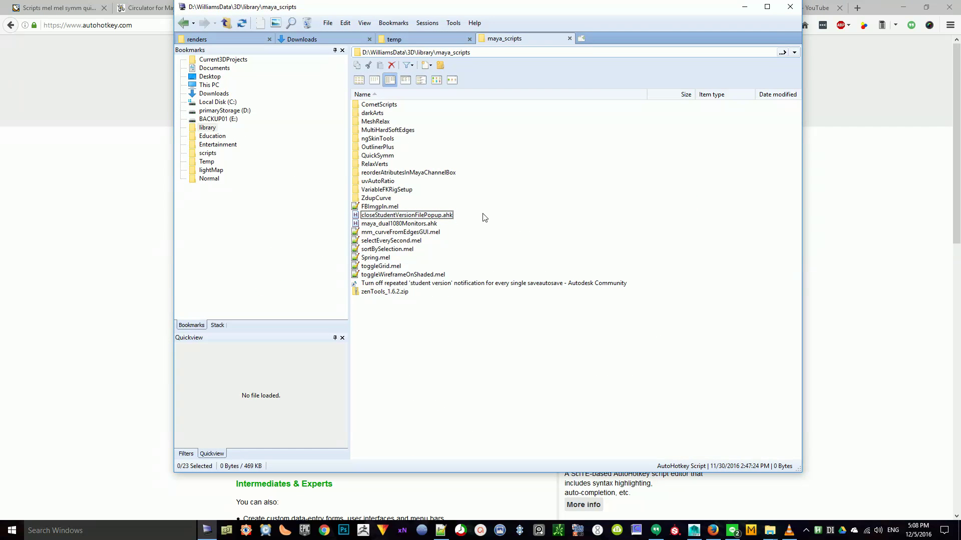
click(426, 214)
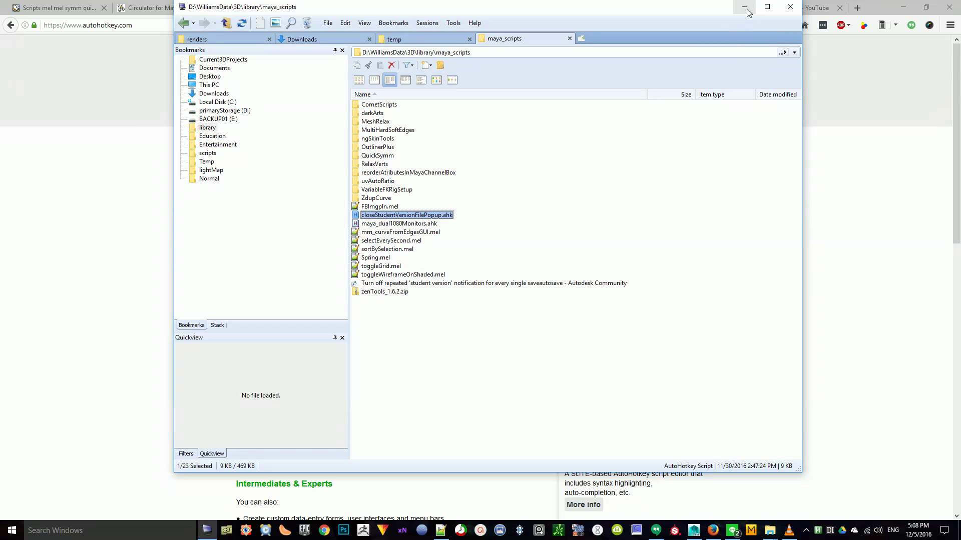
click(805, 531)
key(XF86AudioRaiseVolume)
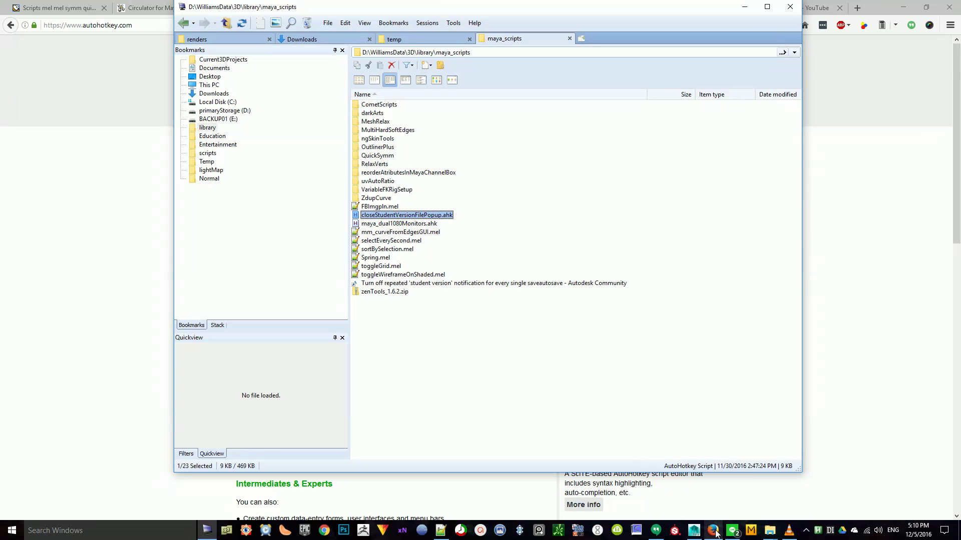
mouse_move(717, 534)
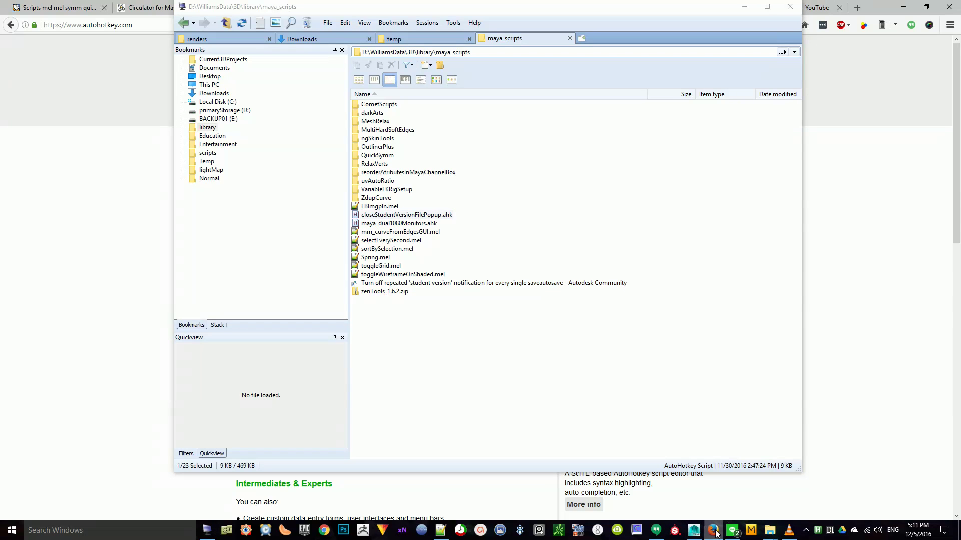
Minimise the file manager and bring up the Autodesk forum thread in the browser
click(744, 7)
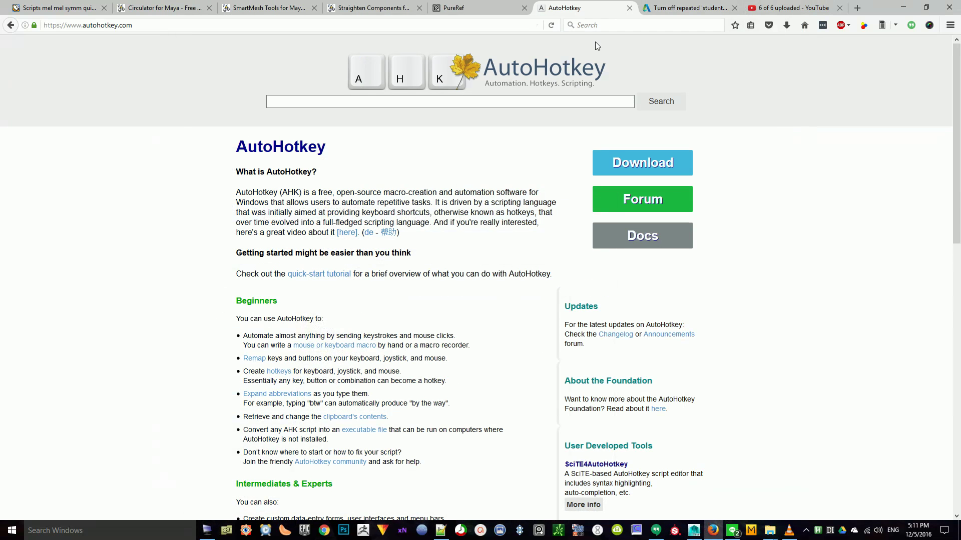
click(661, 5)
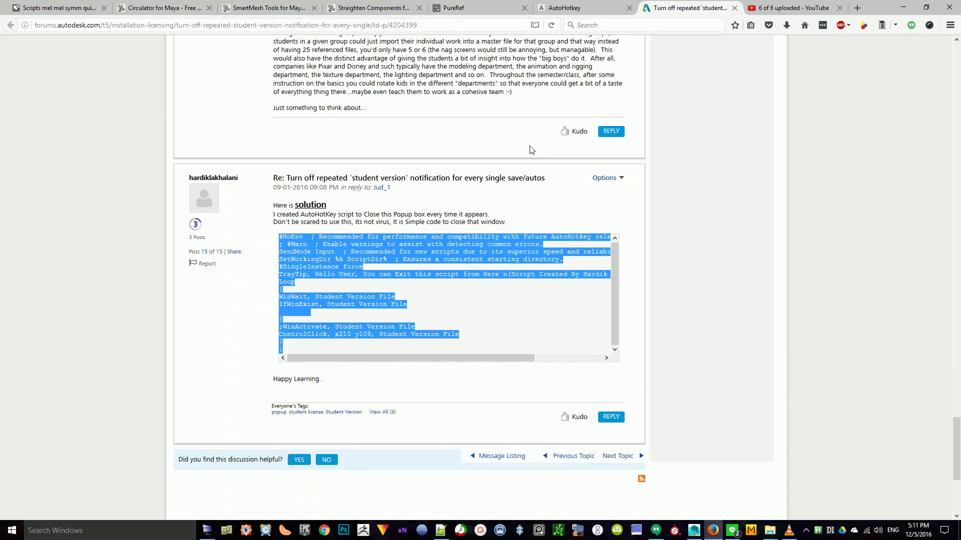
scroll(395, 159, up, 8)
scroll(377, 154, down, 1)
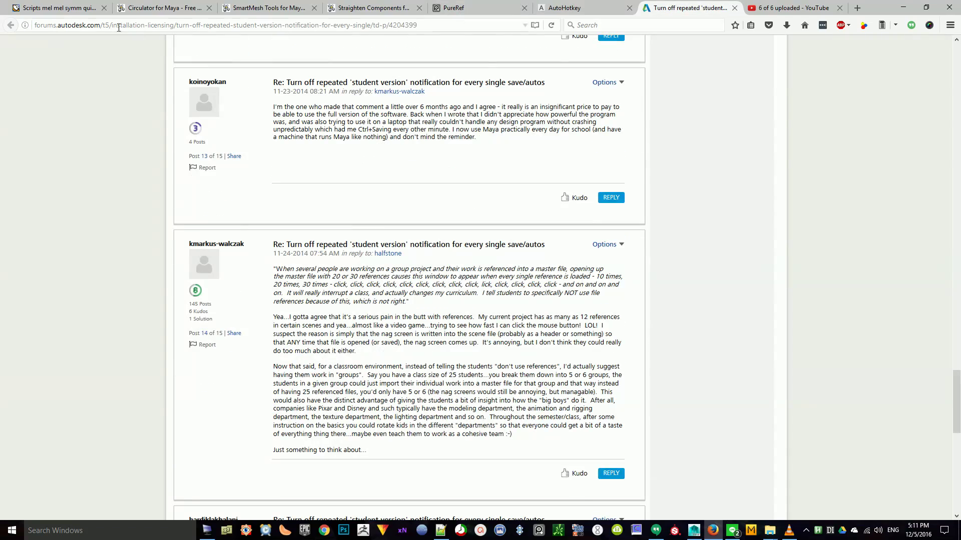
click(398, 25)
scroll(479, 208, down, 8)
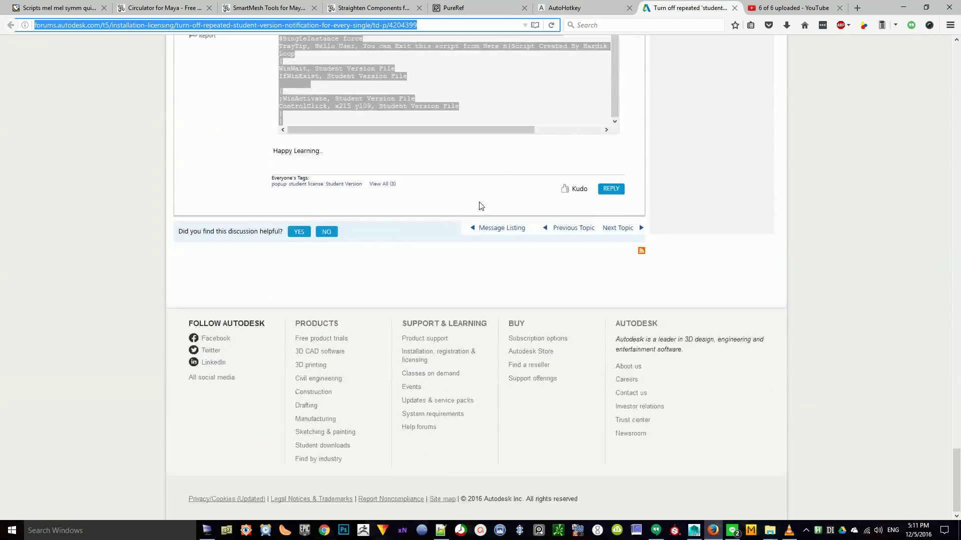
click(433, 204)
click(304, 146)
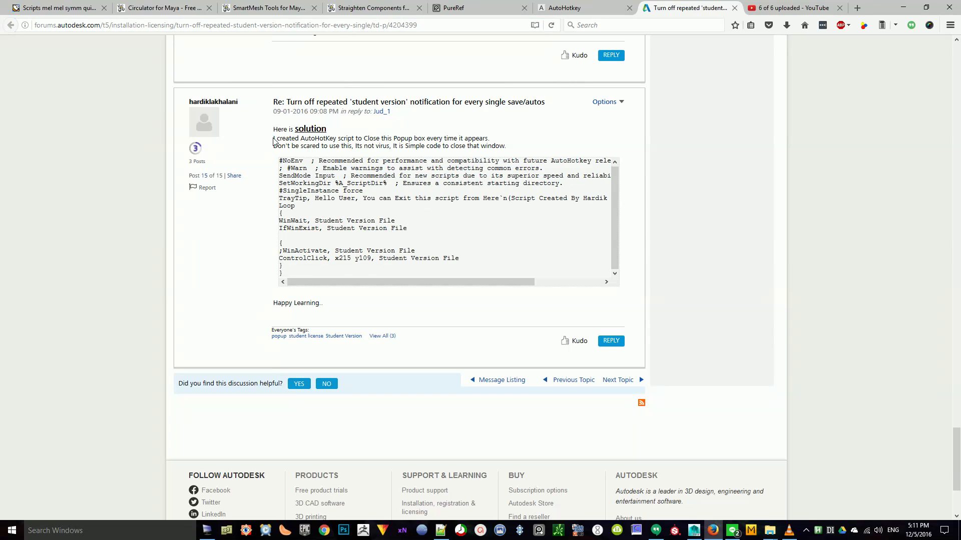
Highlight the post's explanation and AutoHotkey code block, then switch to Notepad++
drag(273, 141, 507, 145)
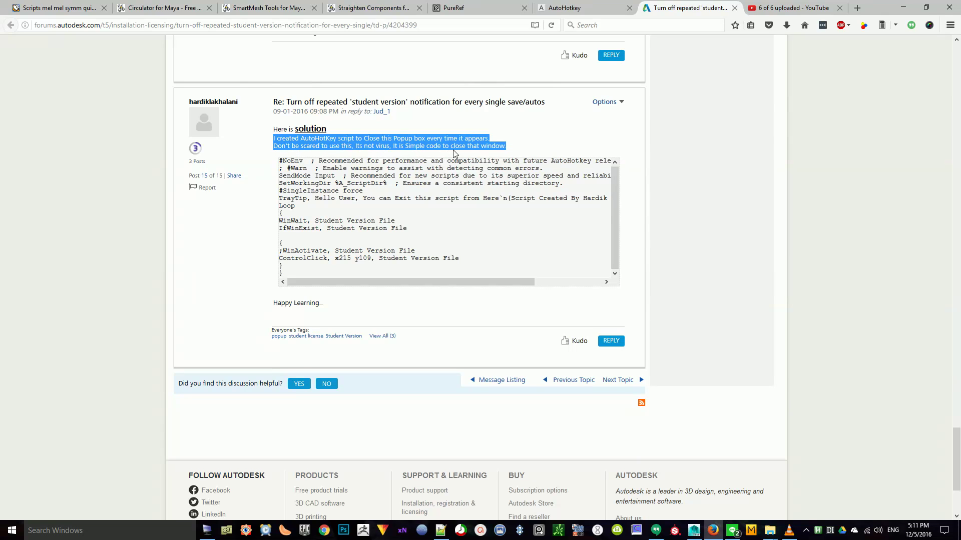
click(401, 206)
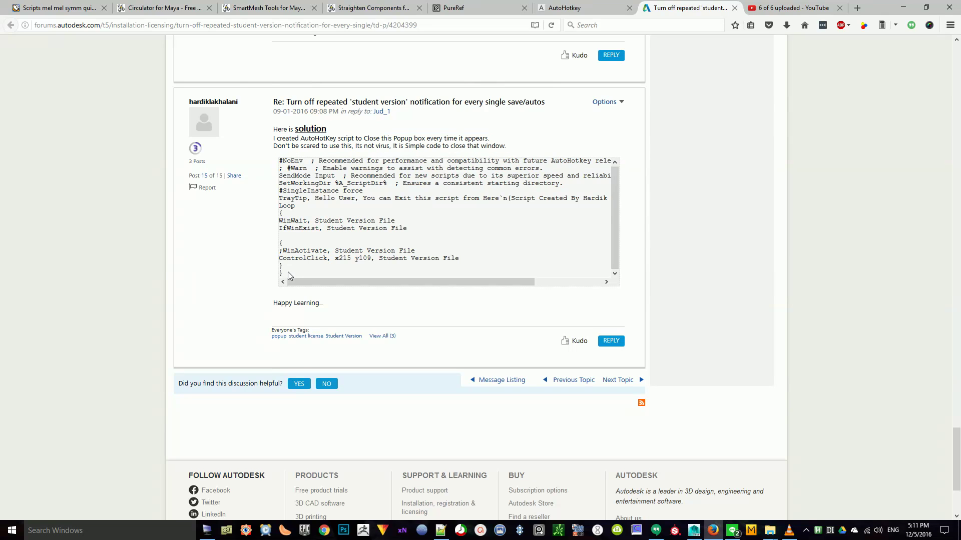
drag(288, 272, 276, 166)
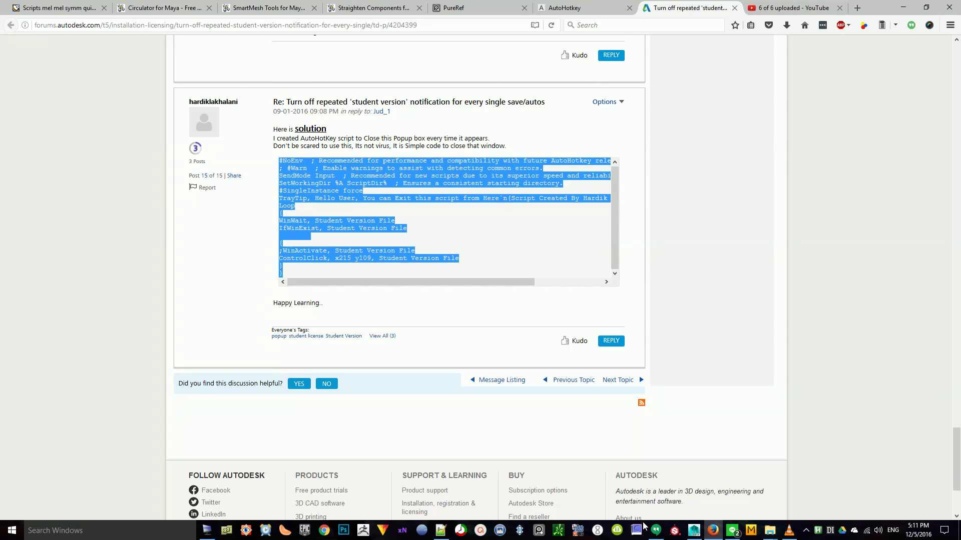
click(435, 535)
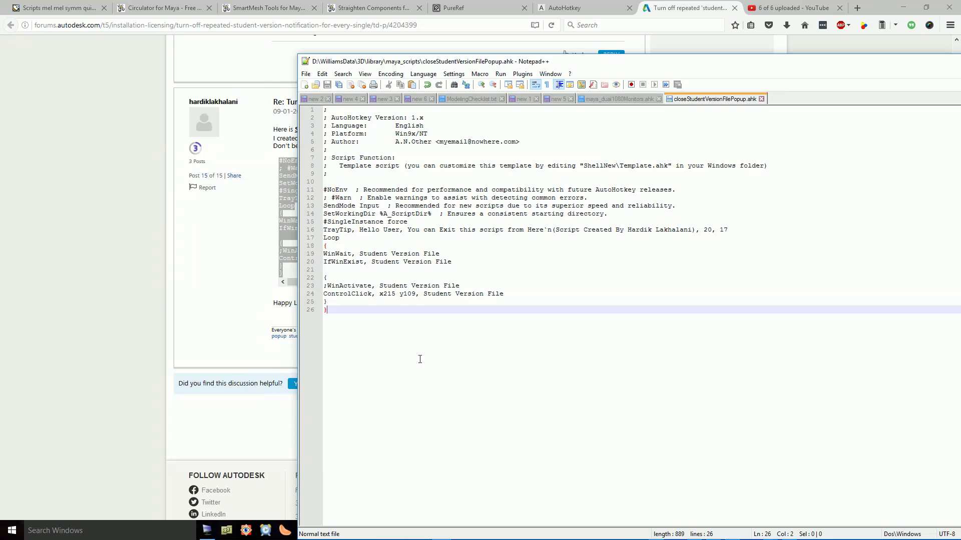
Highlight lines 11–26 of closeStudentVersionFilePopup.ahk, then move Notepad++ to the other monitor
drag(419, 359, 430, 189)
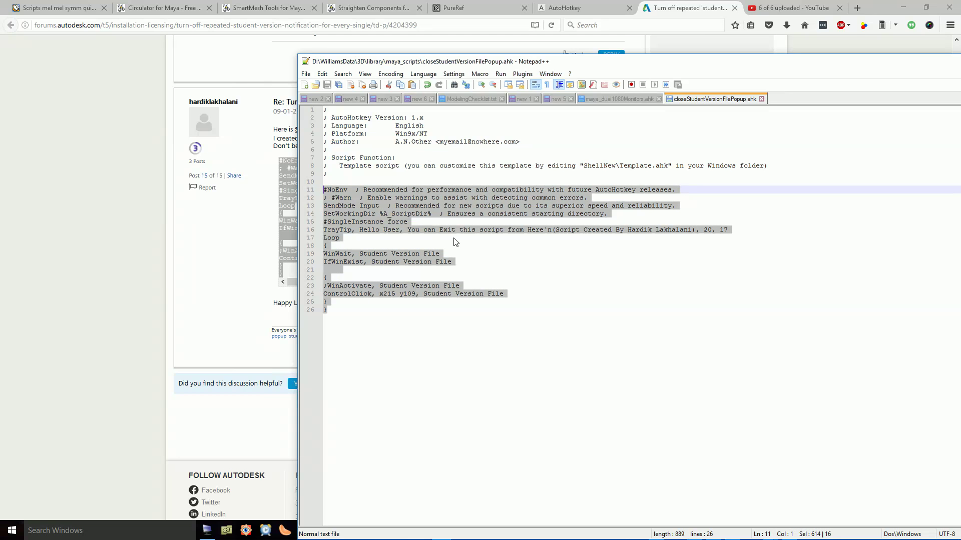
drag(842, 68, 3, 35)
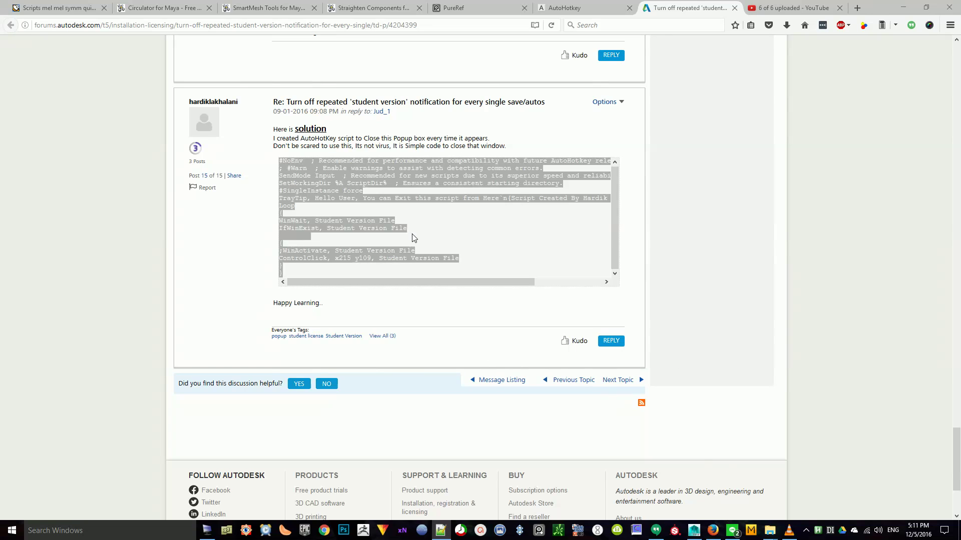
Clear the code selection on the forum page and exit the running AutoHotkey script from its tray icon
click(837, 206)
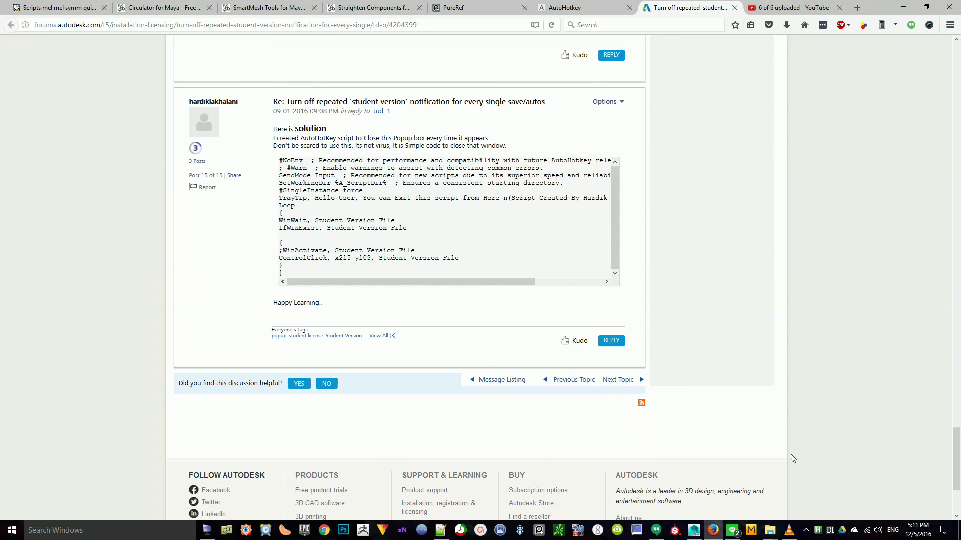
right_click(821, 522)
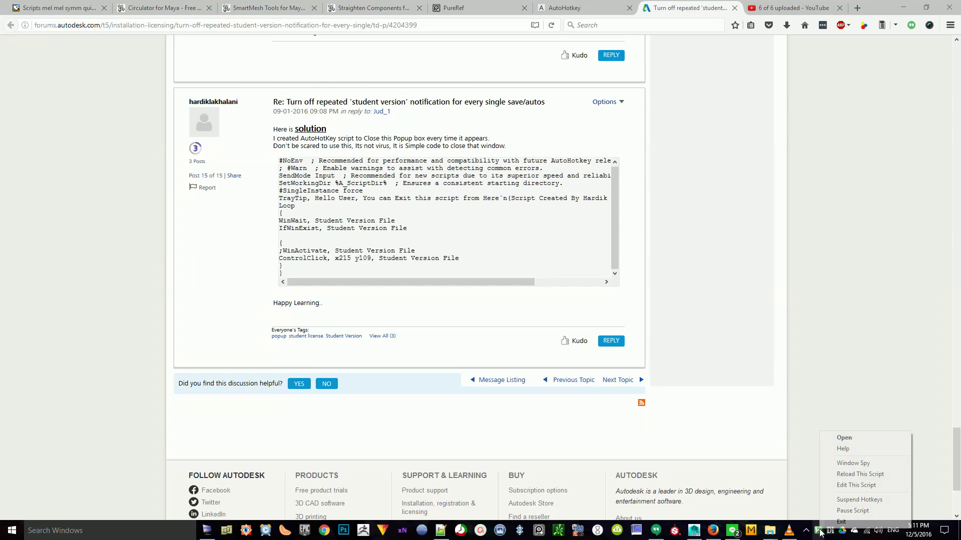
click(209, 532)
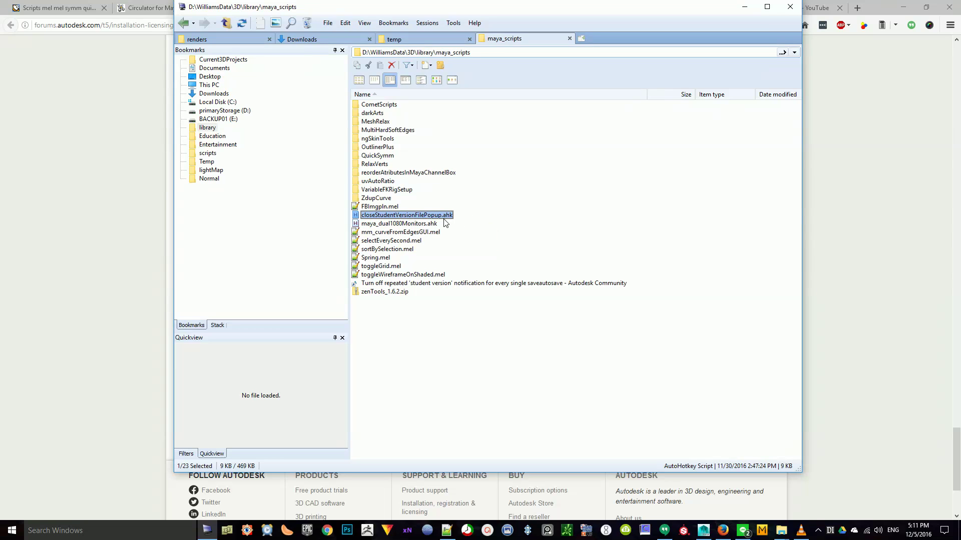
Launch closeStudentVersionFilePopup.ahk and reveal the hidden tray icons to confirm its AutoHotkey icon
double_click(447, 216)
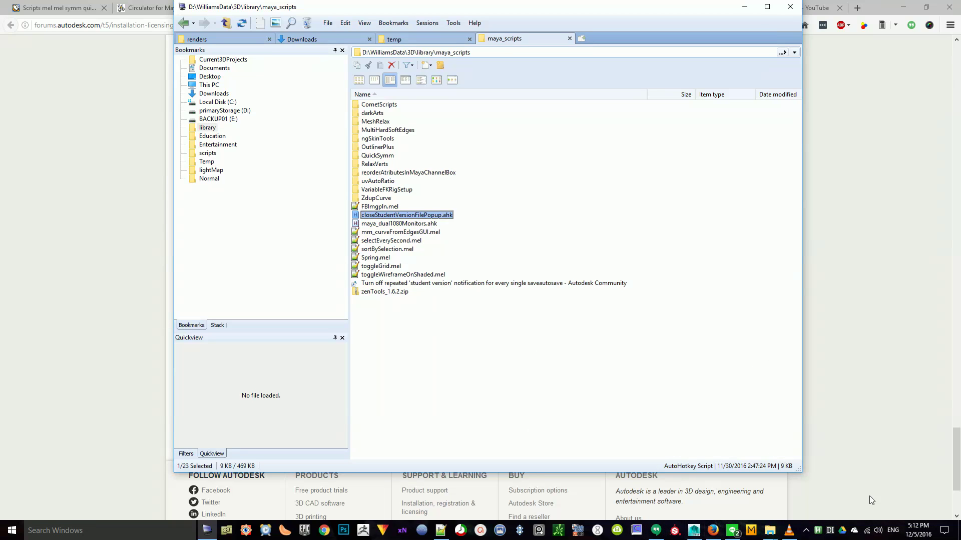
click(807, 532)
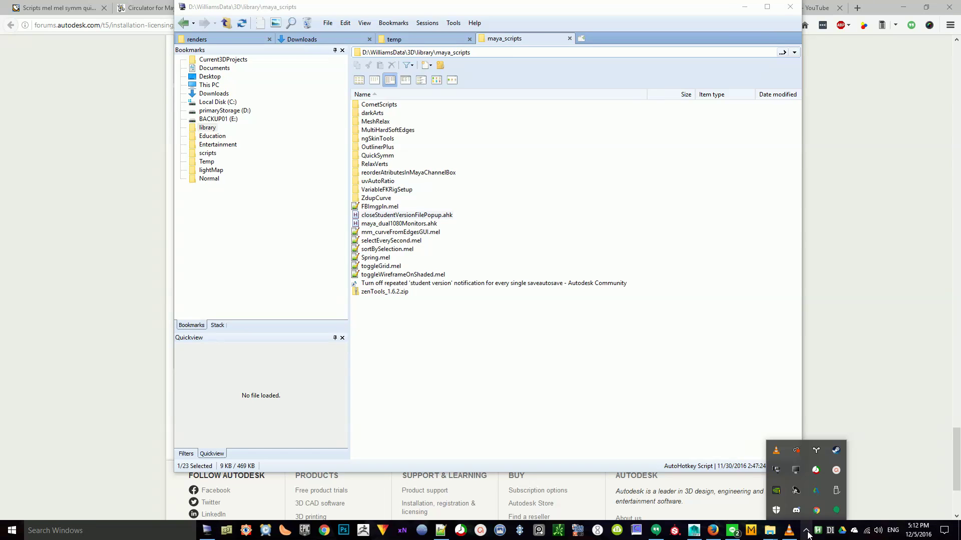